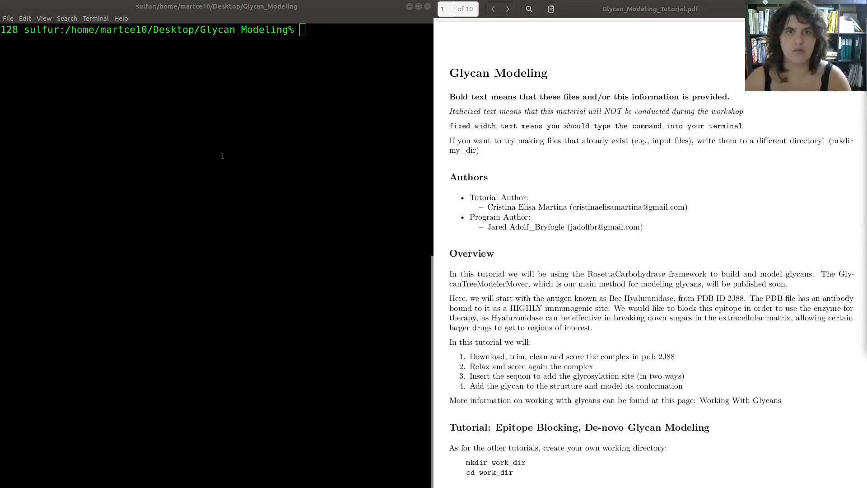
- List the contents of the Glycan_Modeling folder and create a directory named work_dir in it
click(335, 74)
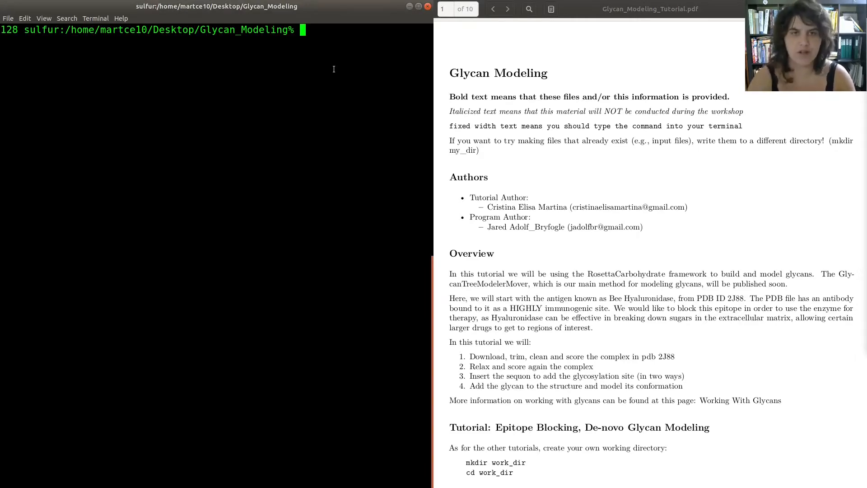
text(ls)
key(Return)
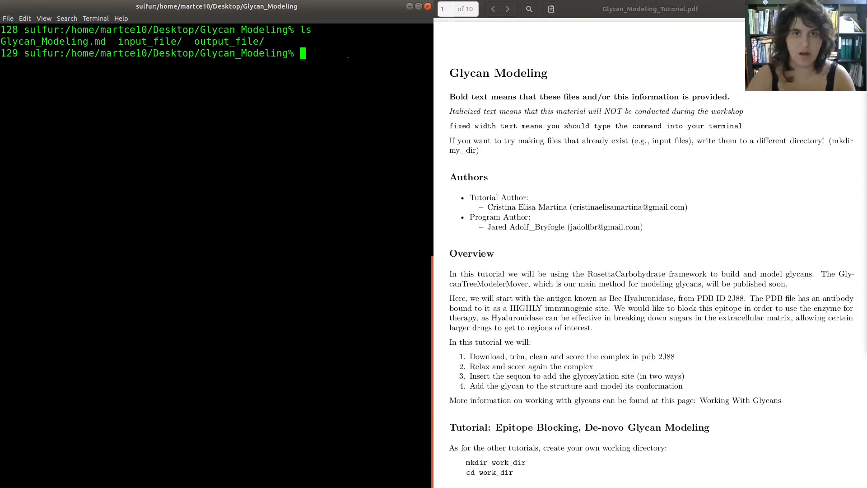
text(m)
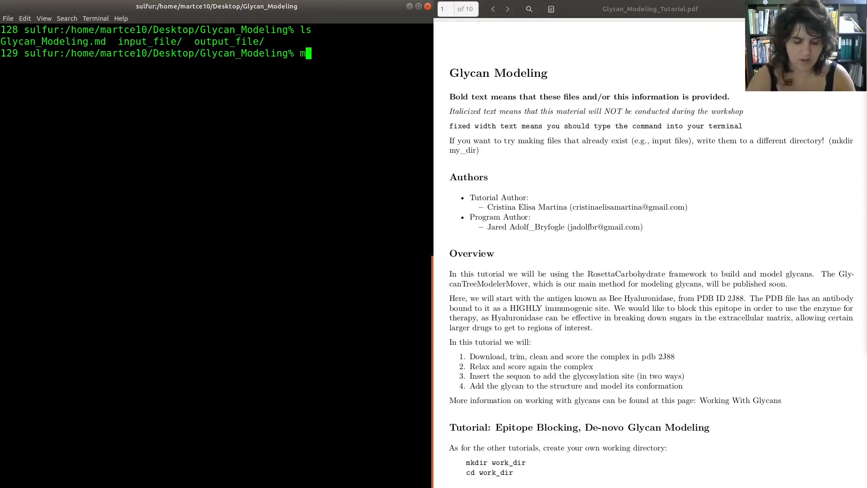
text(kdir w)
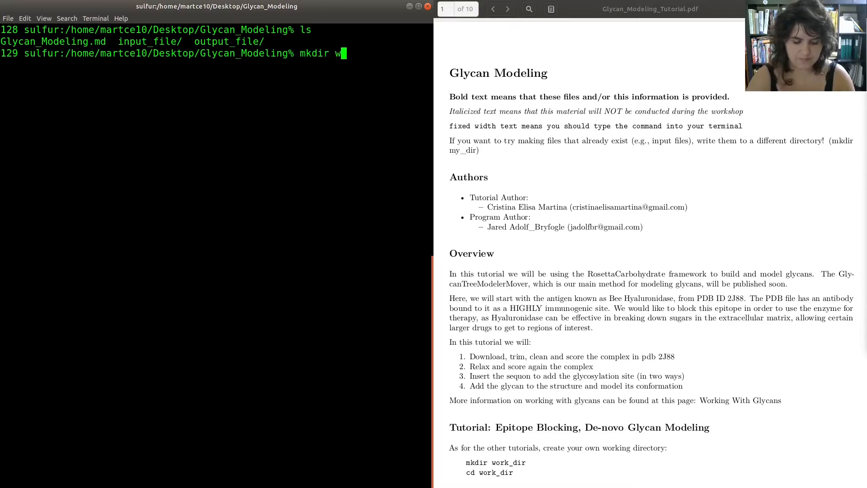
text(ork_dir)
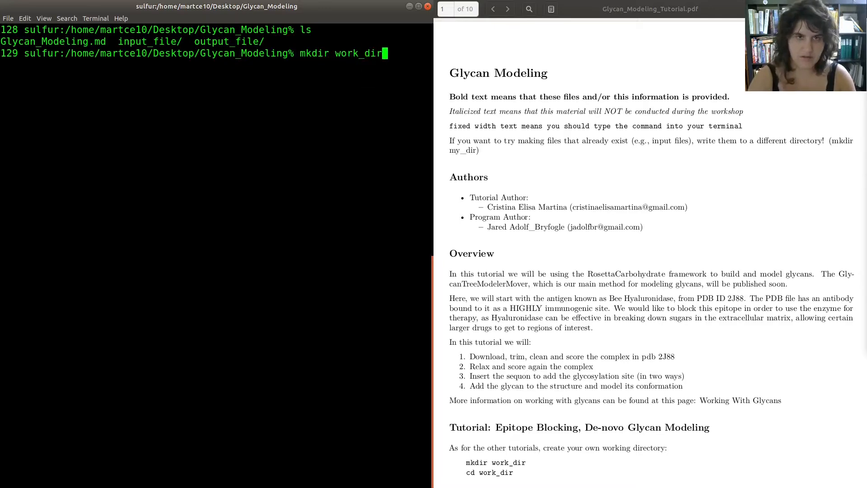
key(Return)
- Change into the work_dir directory and list its contents
text(c)
text(d wo)
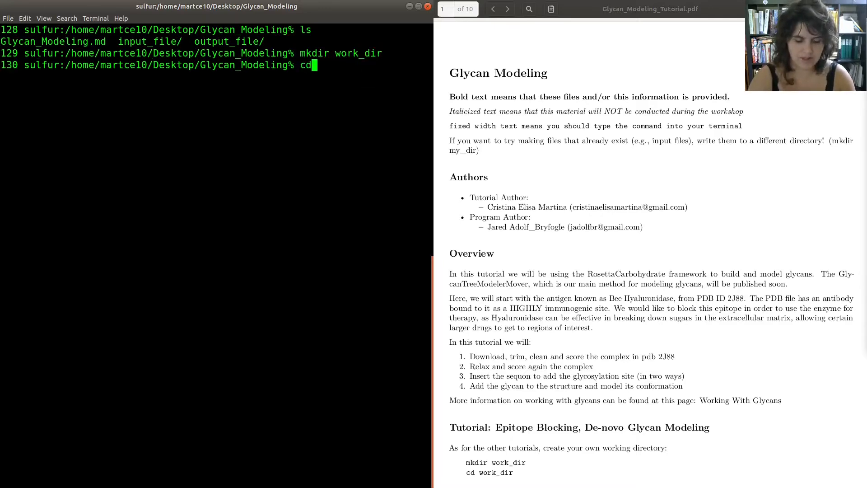
key(Tab)
key(Return)
text(ls)
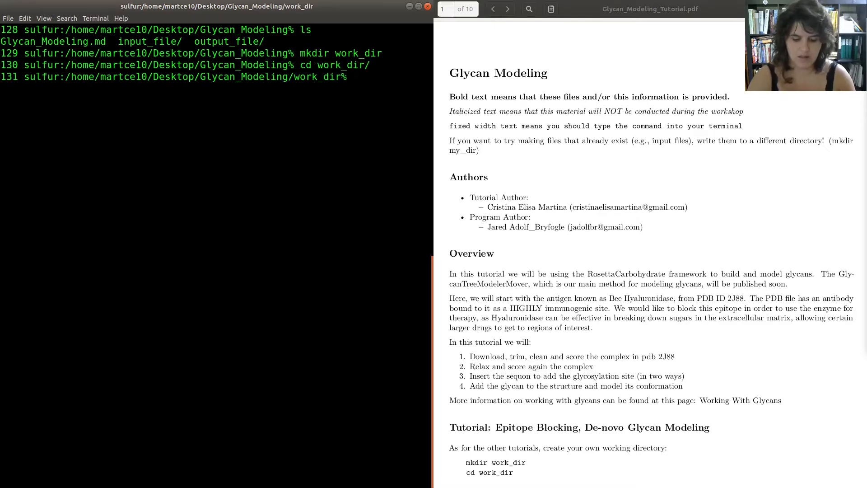
key(Return)
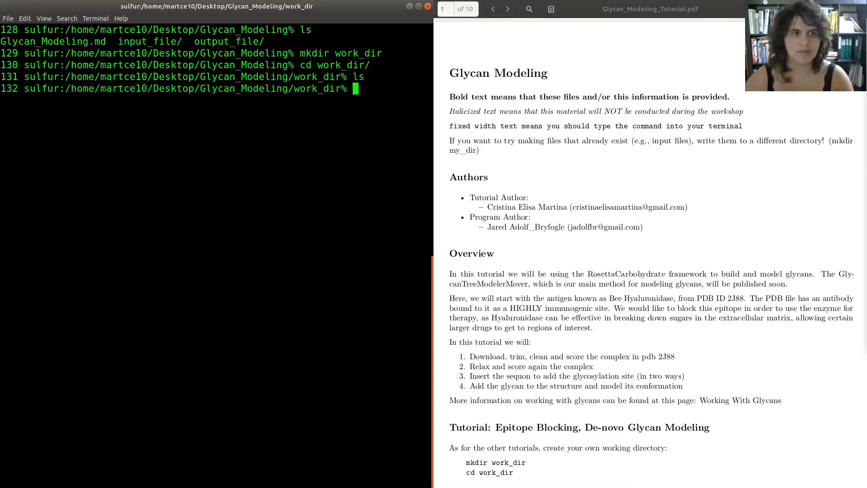
- Copy ../input_file/2j88.pdb into the current work_dir directory and list the directory to check the copy
scroll(682, 203, down, 3)
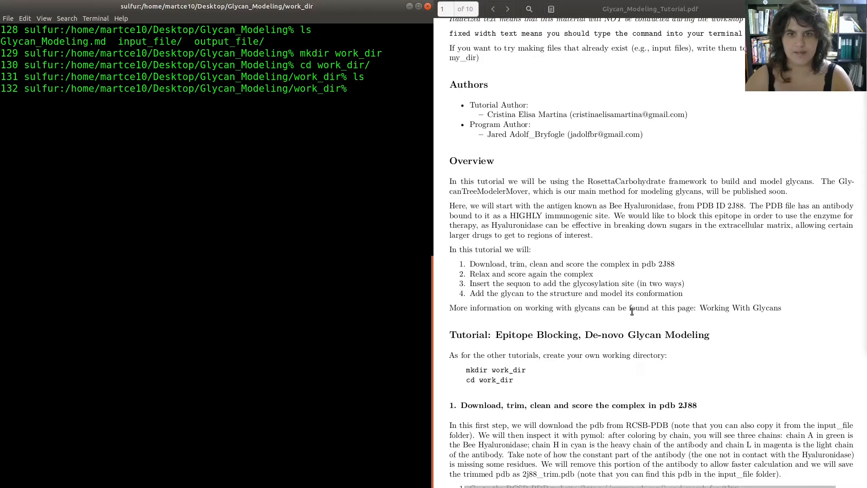
scroll(632, 312, down, 10)
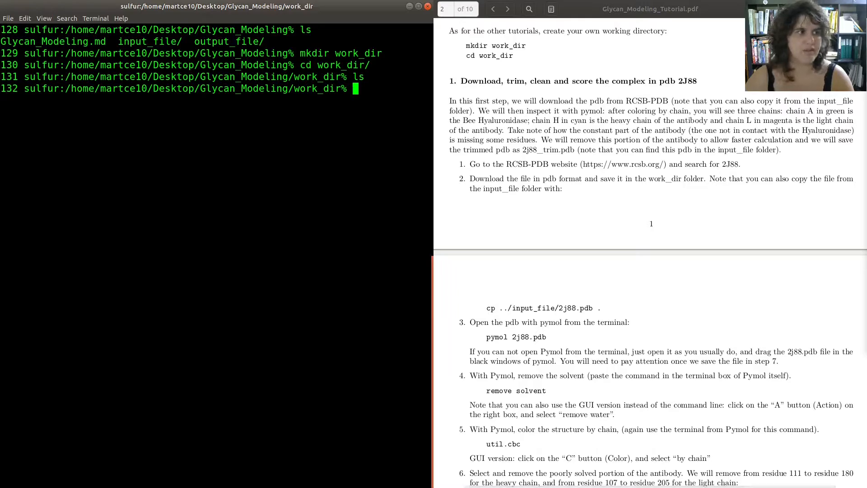
middle_click(246, 109)
text(ls)
key(Return)
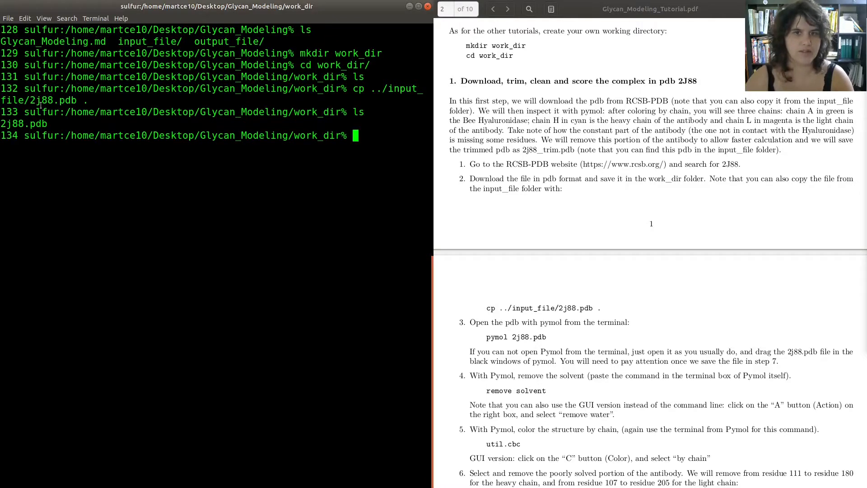
- Open 2j88.pdb in PyMOL from the terminal with the command pymol 2j88.pdb
scroll(581, 125, down, 3)
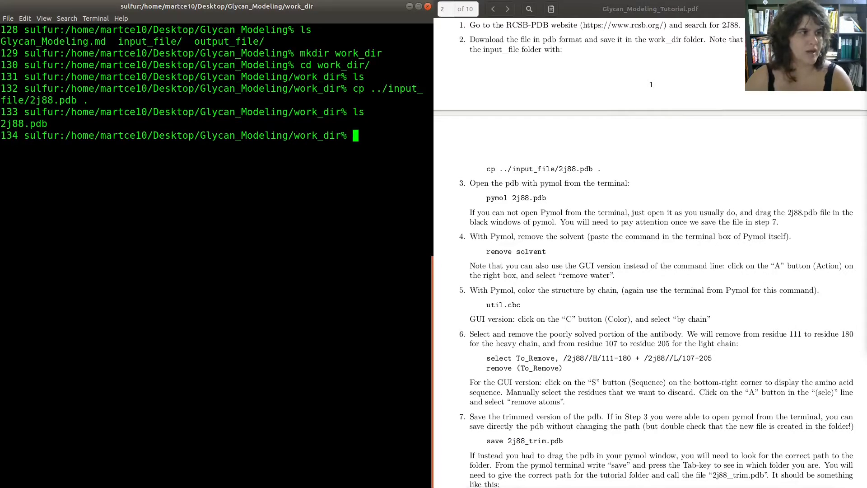
click(376, 129)
text(pymol 2j88.pdb)
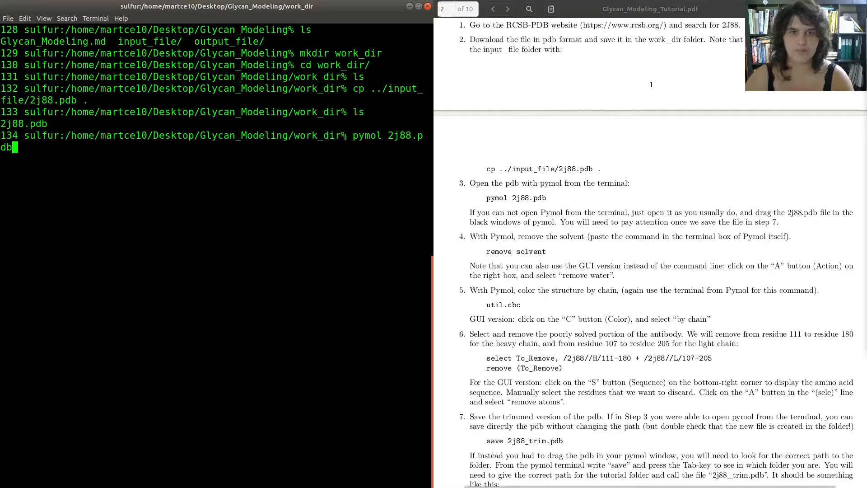
key(Return)
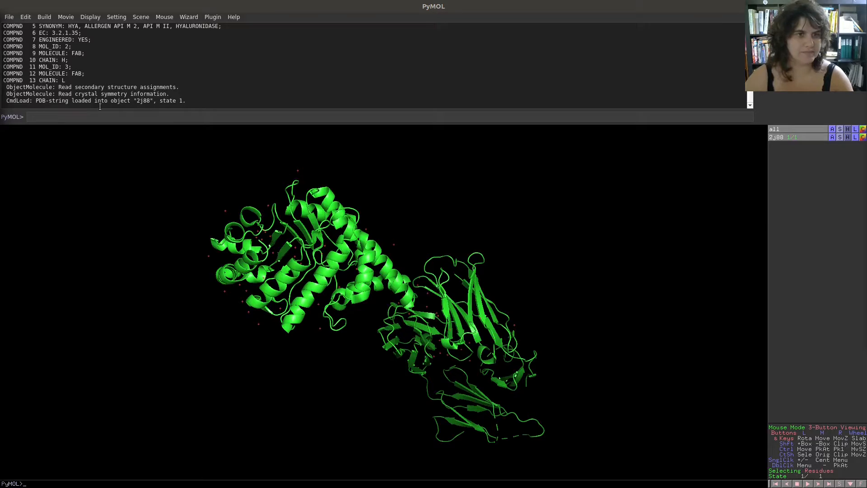
- Remove the solvent from the 2j88 structure and color it by chain with util.cbc
text(remove solvent)
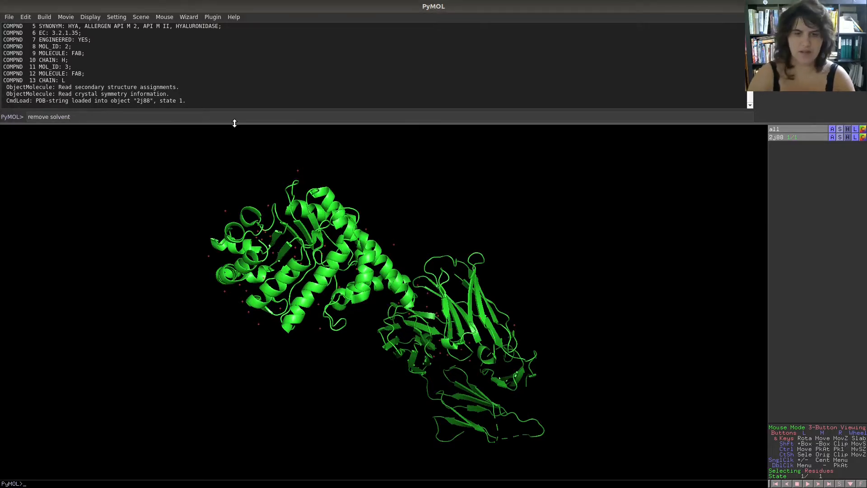
key(Return)
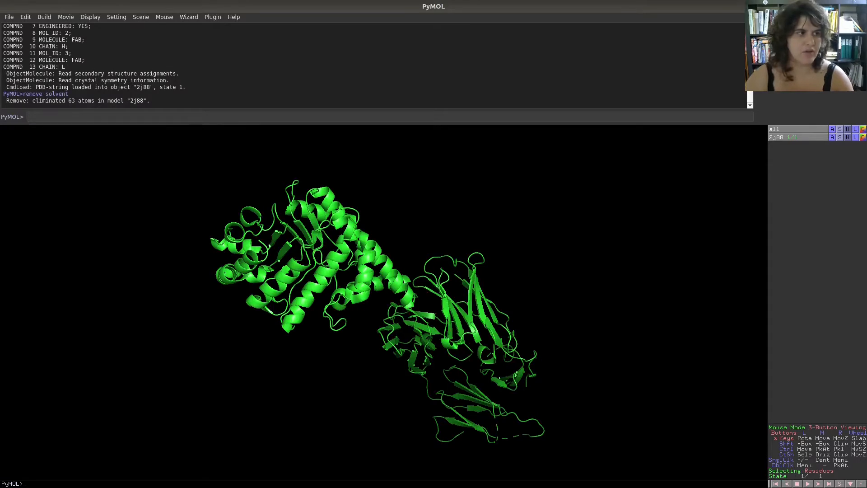
click(81, 117)
text(util.cbc)
key(Return)
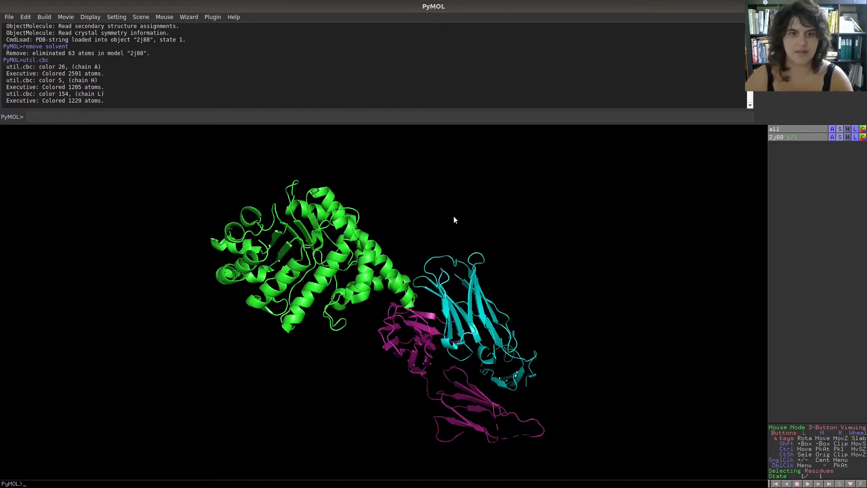
- Select residues 111-180 of chain H and 107-205 of chain L in 2j88 as To_Remove, and remove that selection
drag(438, 187, 408, 233)
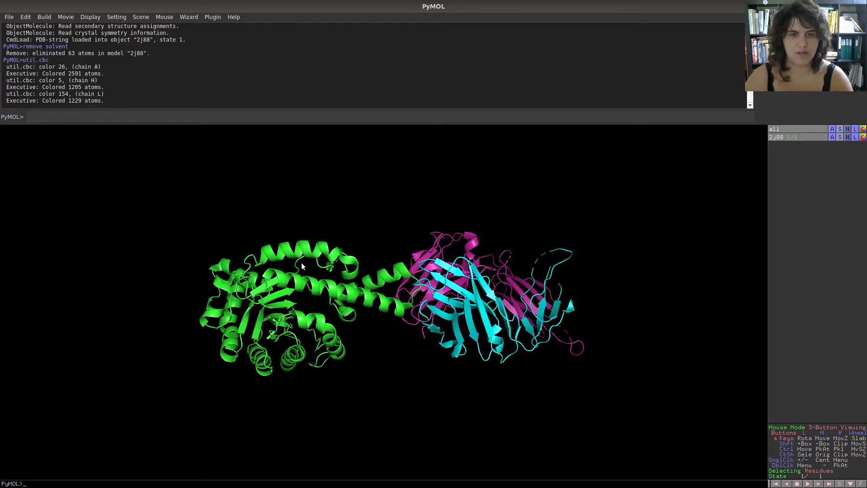
drag(420, 183, 395, 221)
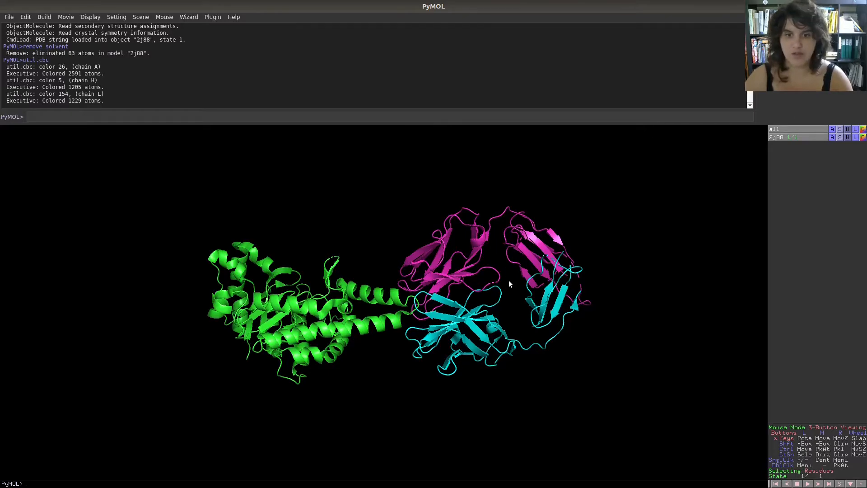
drag(481, 357, 624, 191)
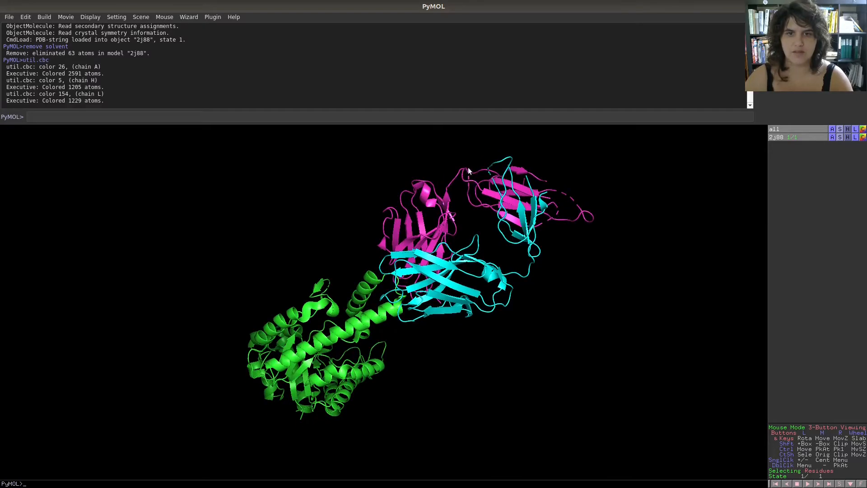
drag(471, 201, 524, 295)
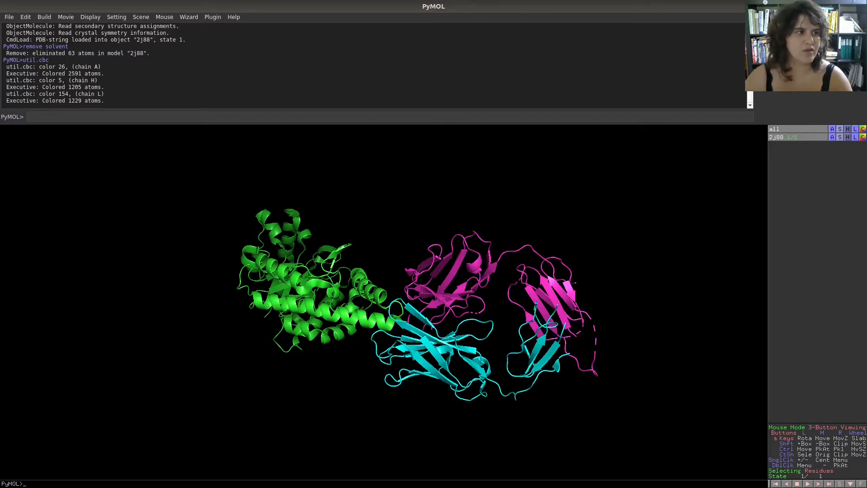
click(116, 119)
text(select to_Remove, /2j88//H/111-180 + /2j88//L/107-205)
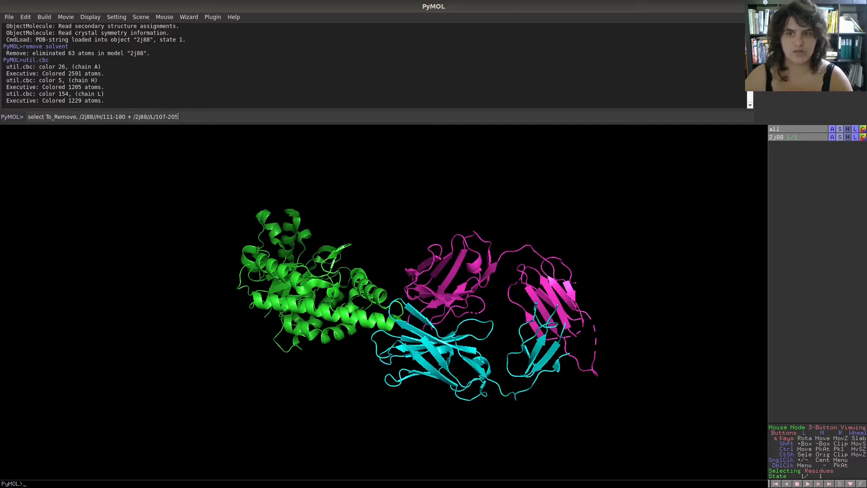
key(Return)
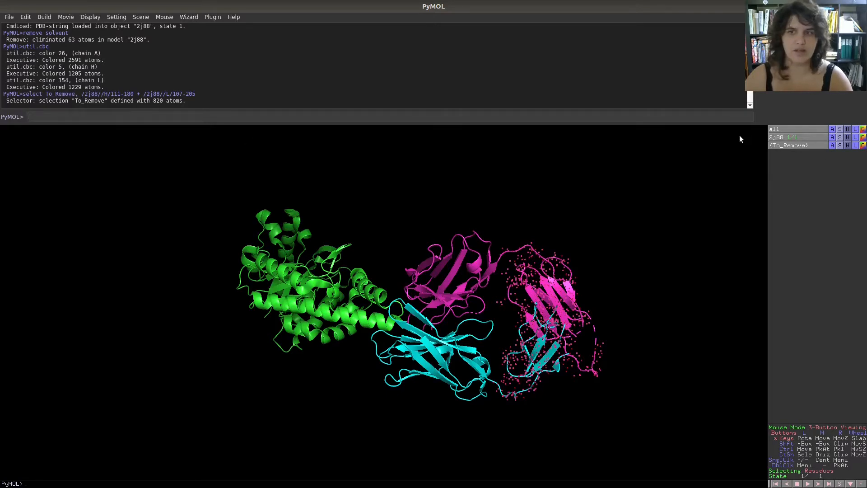
click(782, 145)
click(781, 145)
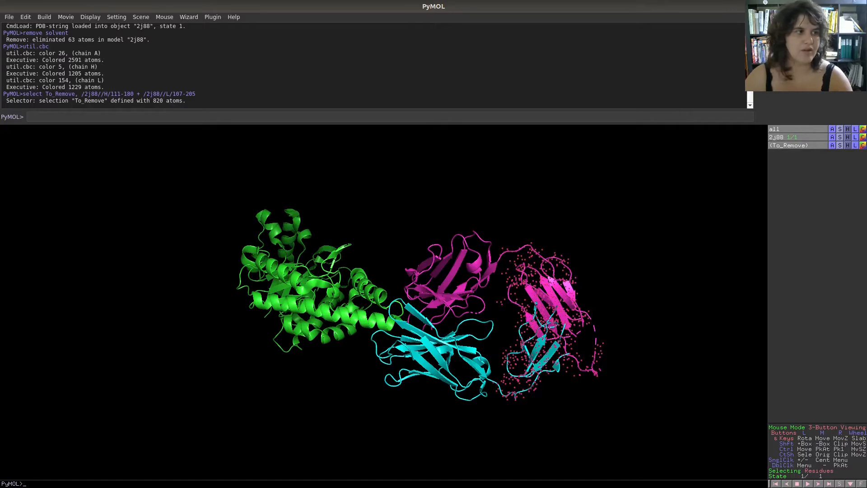
text(remove (To_Remove))
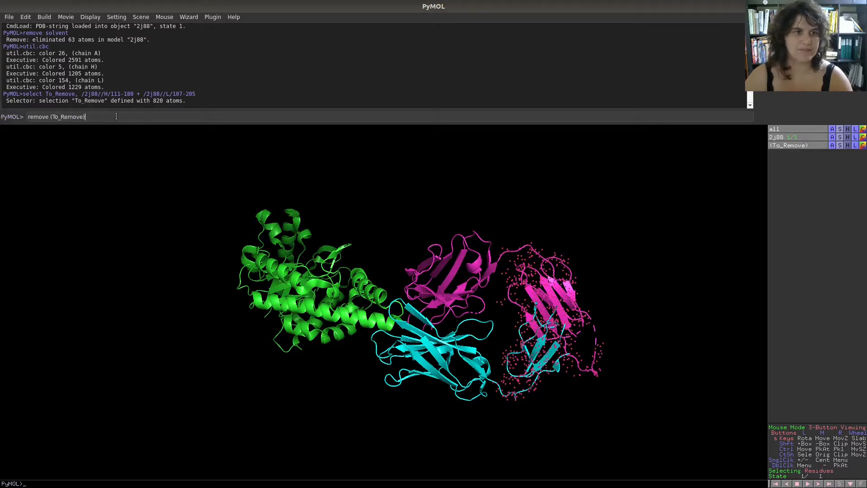
key(Return)
drag(236, 355, 346, 293)
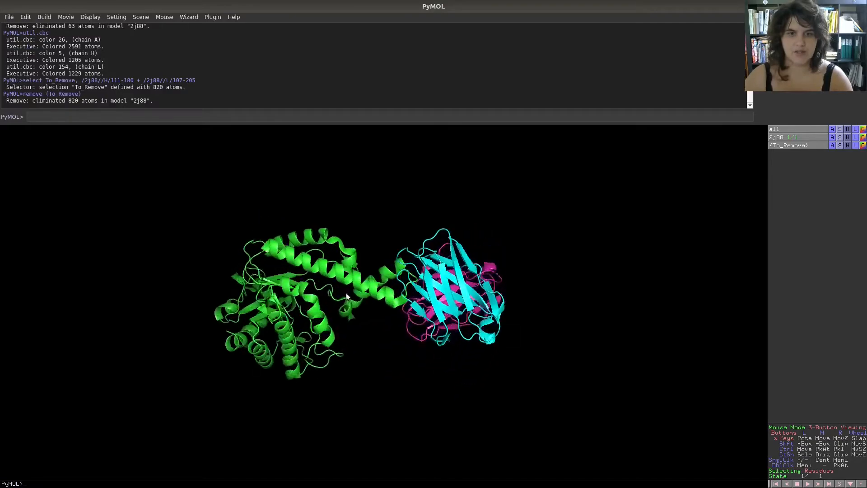